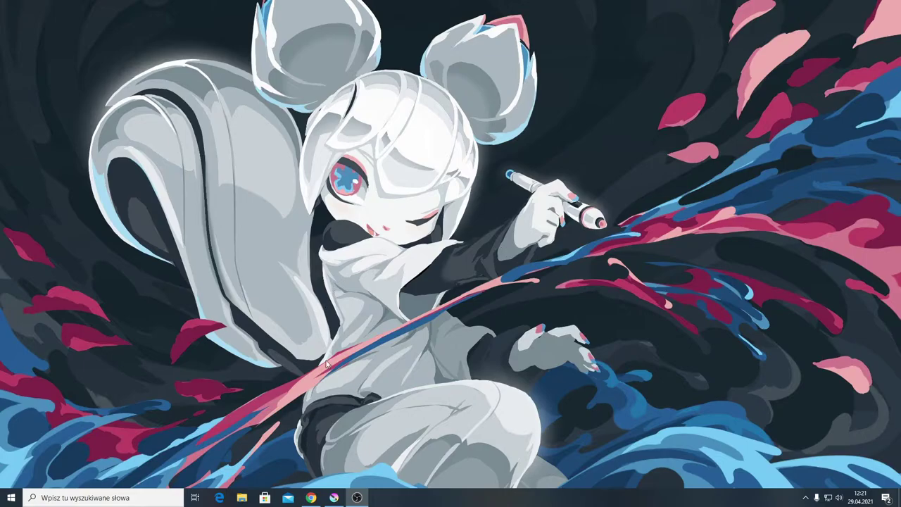
# Step: Restore the Krita window from the taskbar so its welcome page shows
pyautogui.click(334, 497)
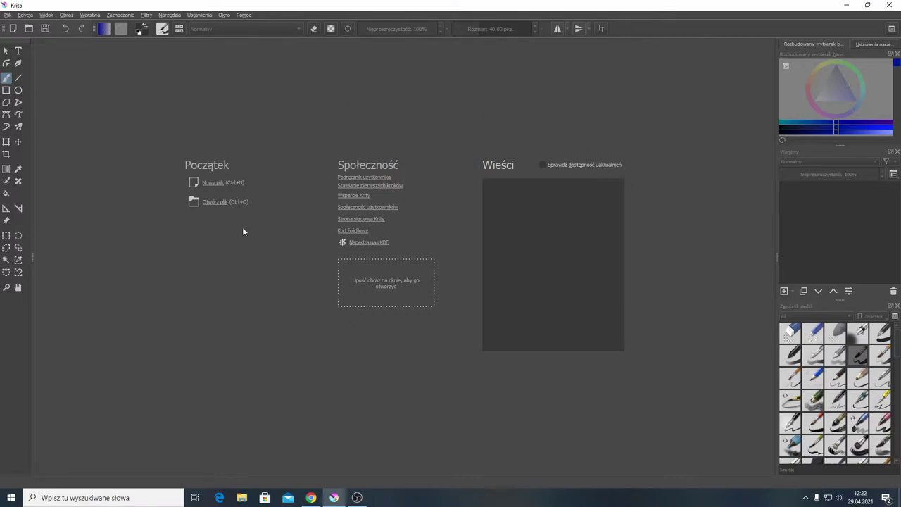
# Step: Create a new blank document with Szerokość 1280 px and Wysokość 720 px
pyautogui.click(215, 183)
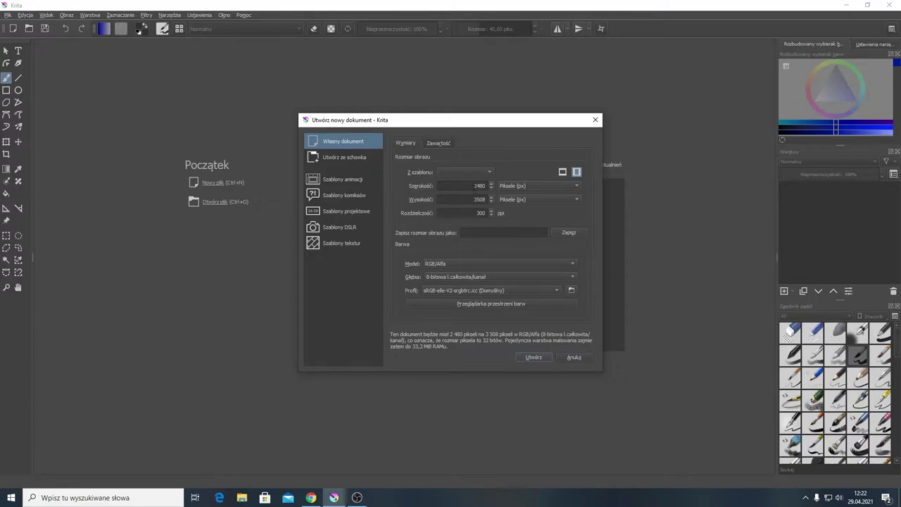
pyautogui.doubleClick(478, 186)
pyautogui.write('1')
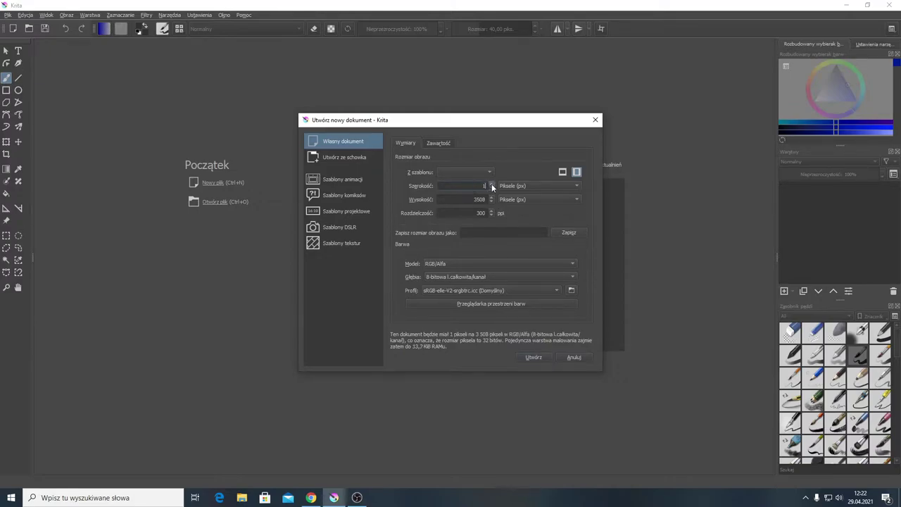
pyautogui.write('280')
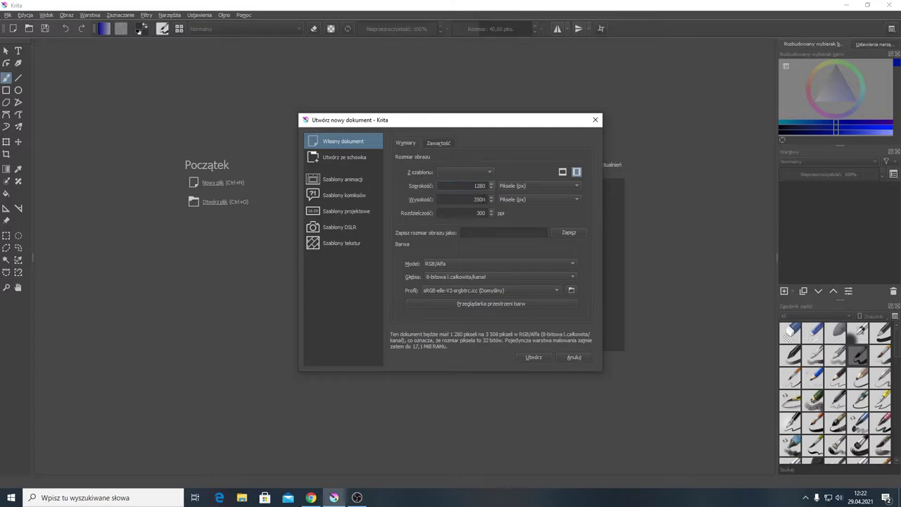
pyautogui.doubleClick(478, 200)
pyautogui.write('720')
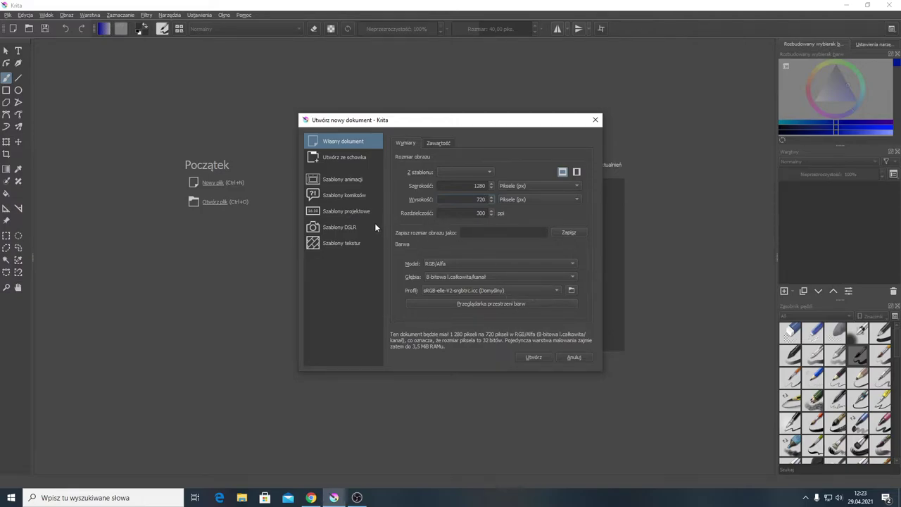
pyautogui.click(534, 358)
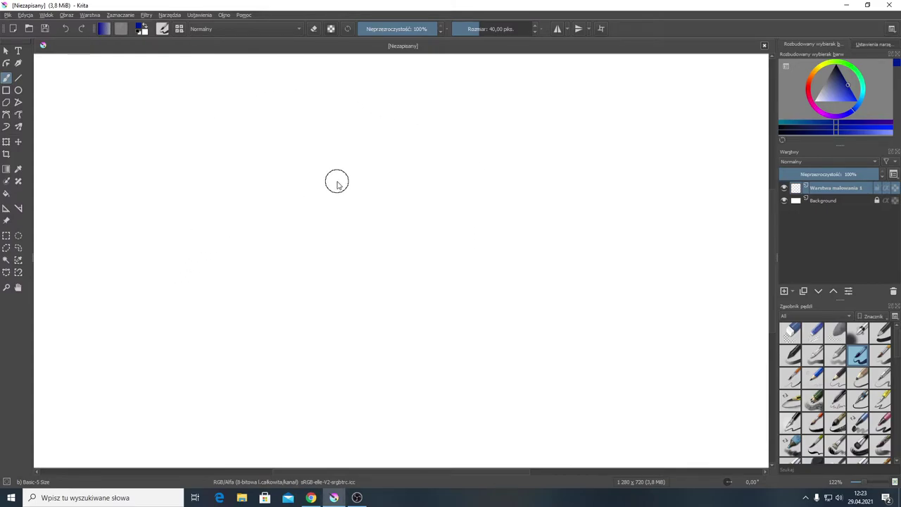
pyautogui.moveTo(278, 281); pyautogui.dragTo(484, 159)
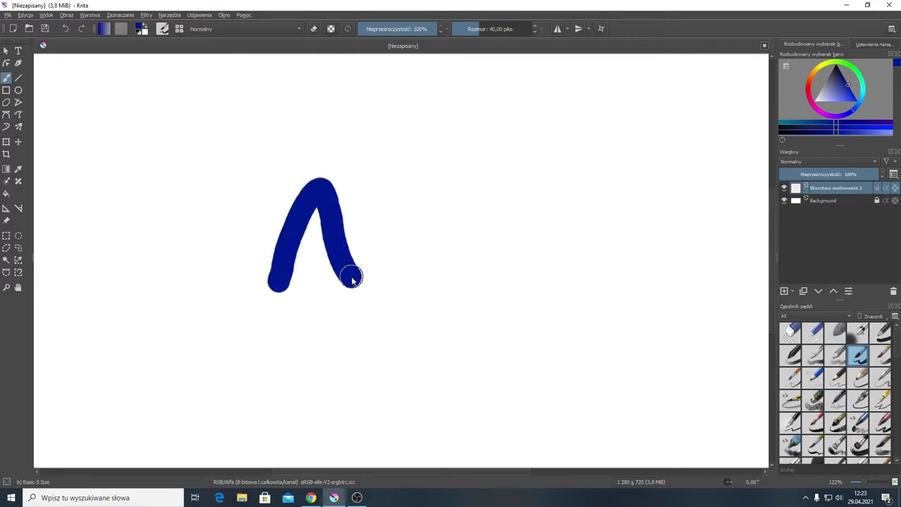
pyautogui.hotkey('ctrl', 'z')
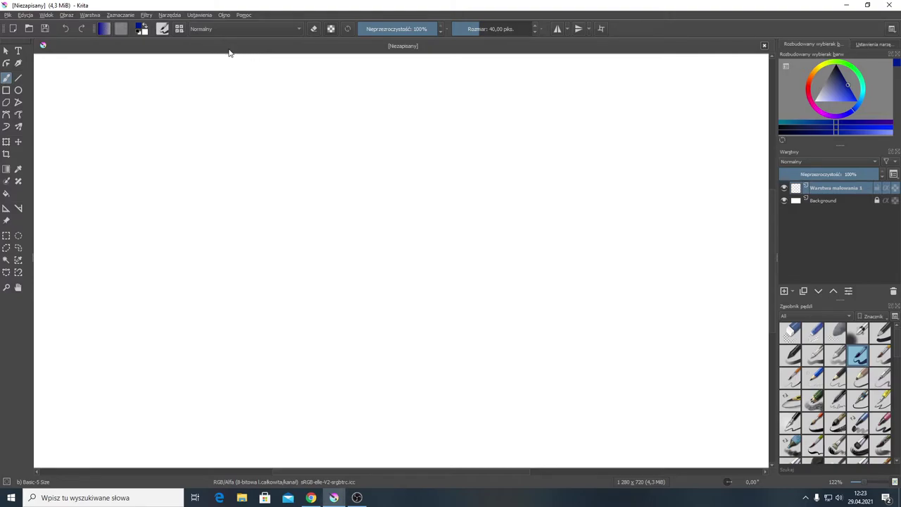
# Step: Load the Animation workspace from the Okno workspace list
pyautogui.click(224, 15)
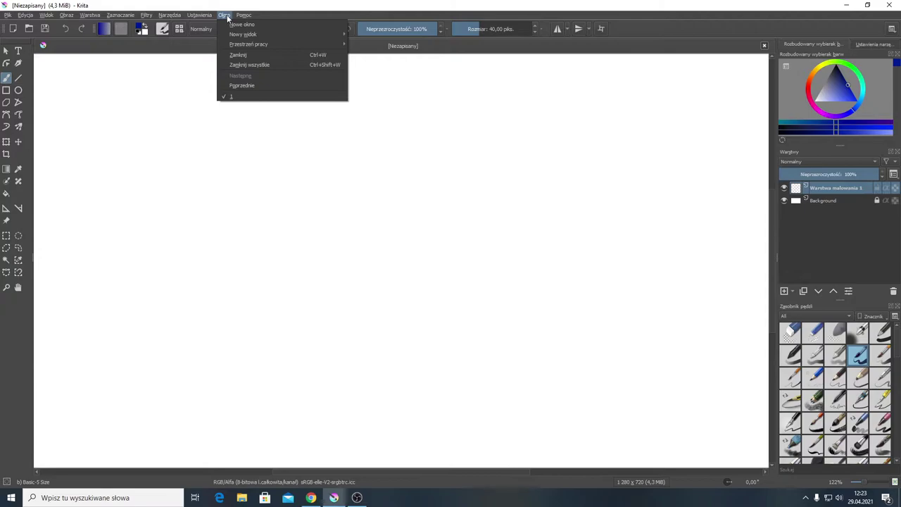
pyautogui.moveTo(248, 44)
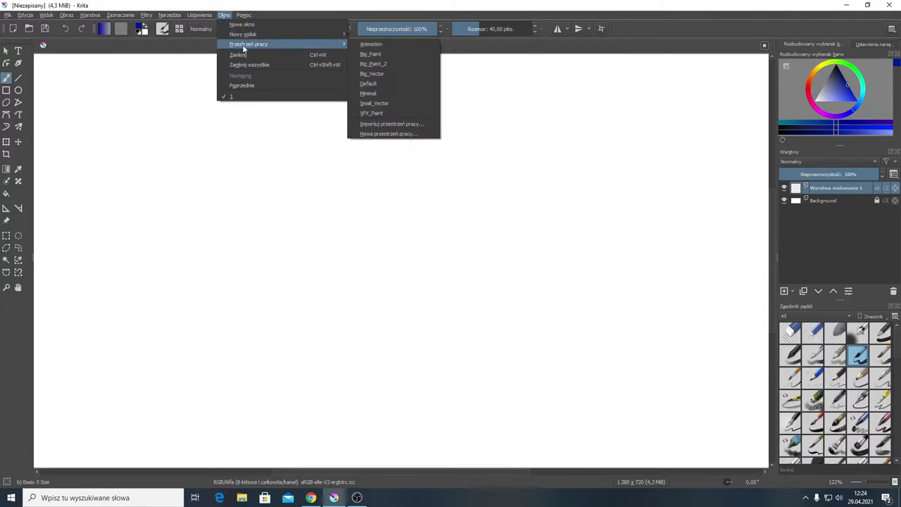
pyautogui.click(393, 47)
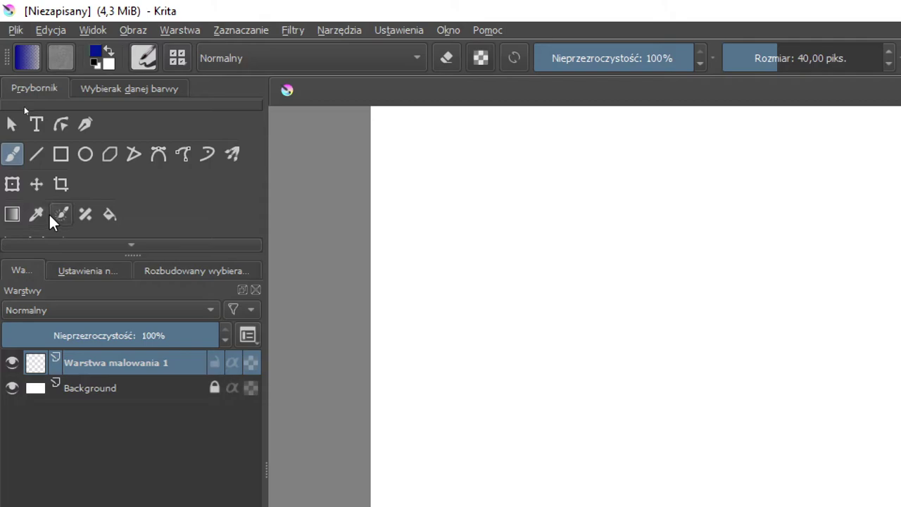
# Step: Close the colour sliders docker and drag the splitter to enlarge the toolbox
pyautogui.click(124, 90)
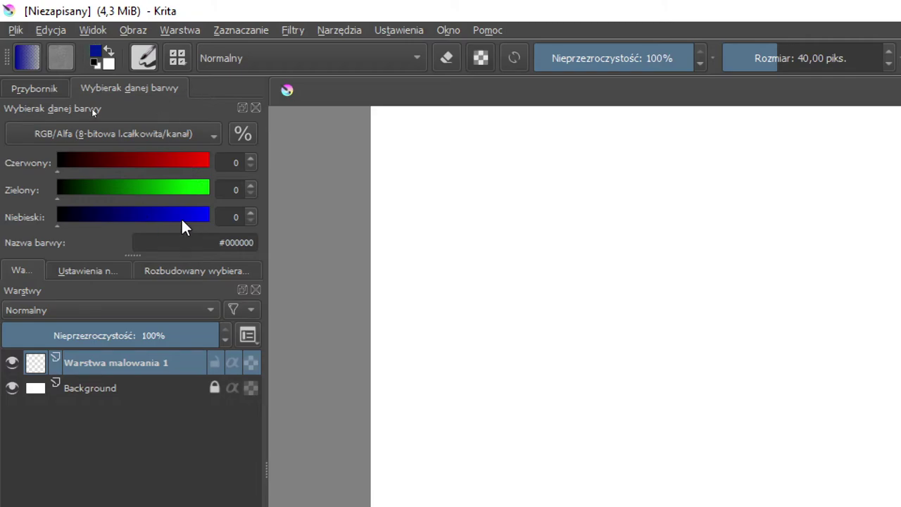
pyautogui.click(256, 108)
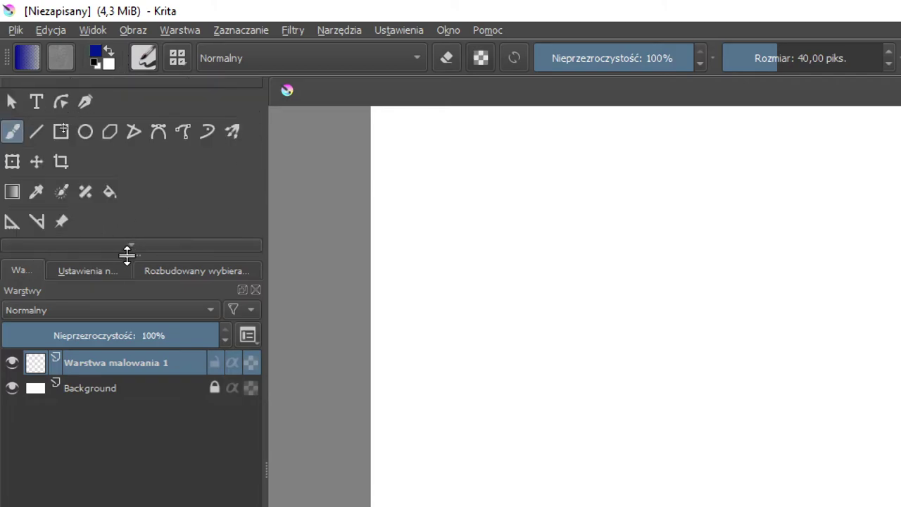
pyautogui.moveTo(126, 255); pyautogui.dragTo(126, 314)
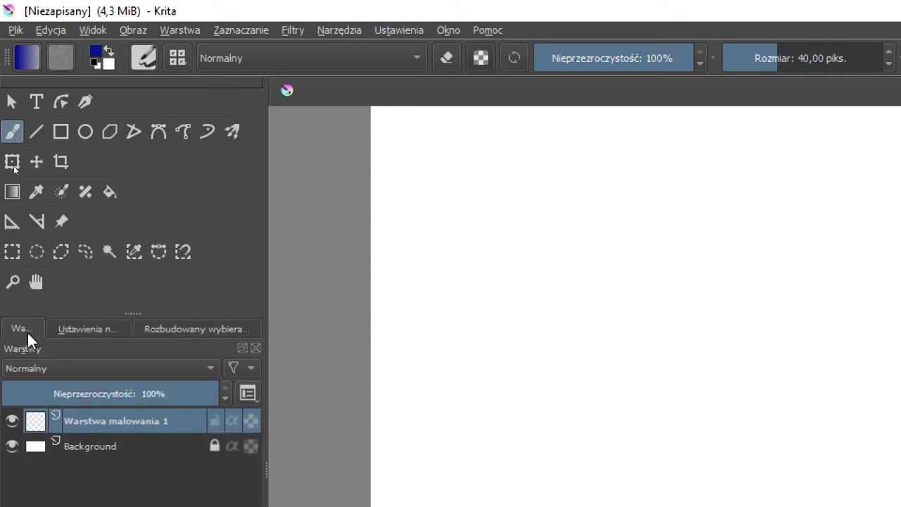
# Step: Close the advanced colour selector docker, leaving Layers and Tool Options
pyautogui.click(78, 333)
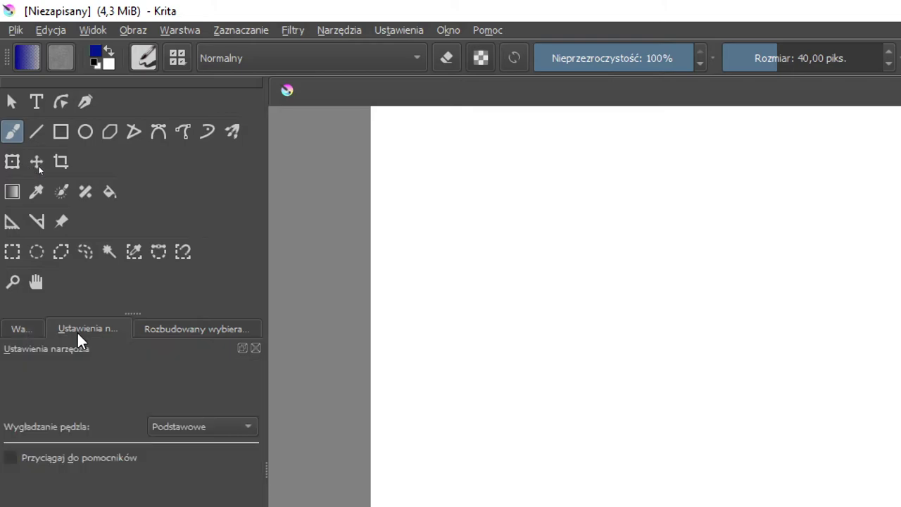
pyautogui.click(209, 331)
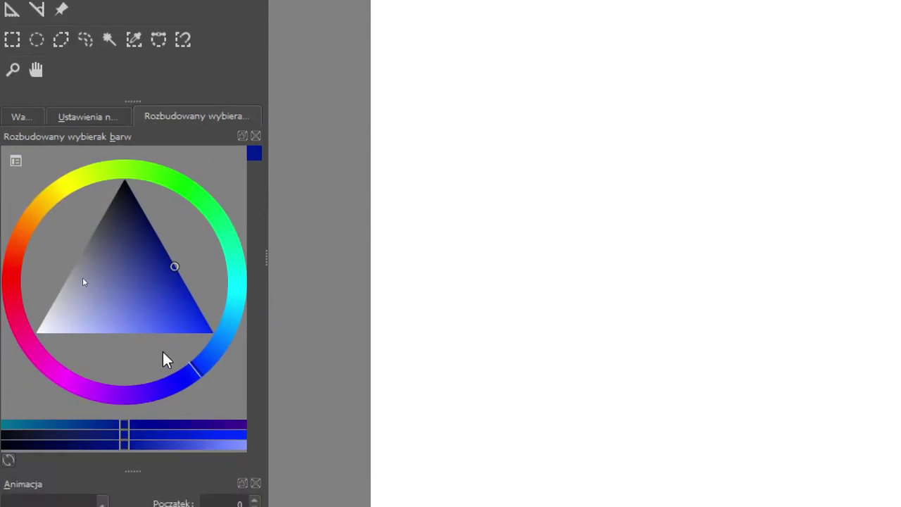
pyautogui.click(255, 135)
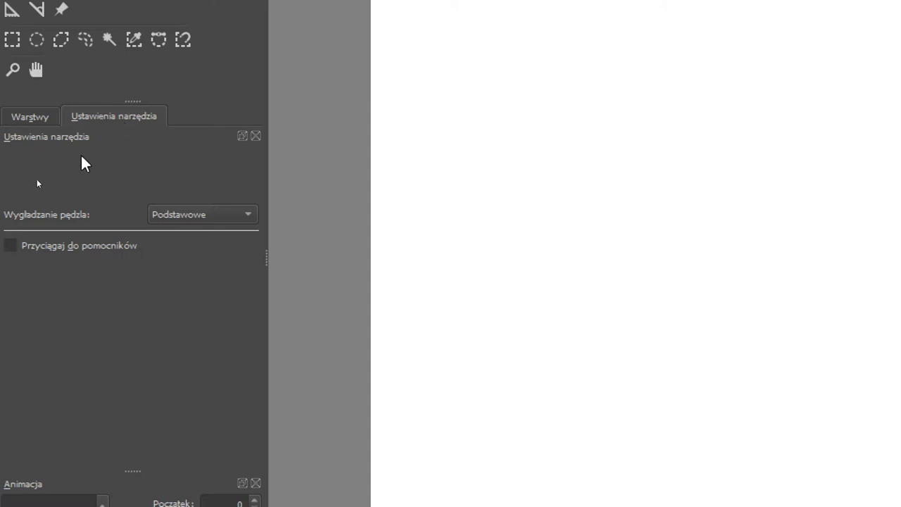
pyautogui.scroll(3, 83, 161)
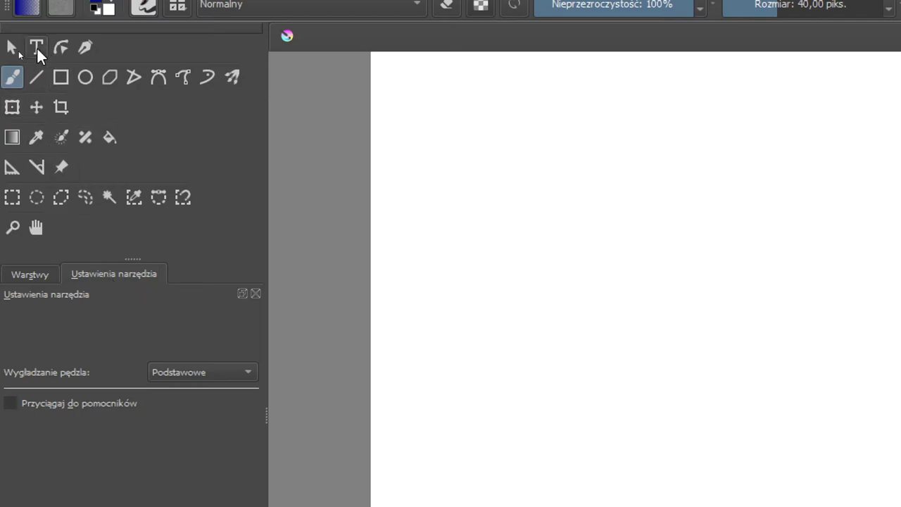
# Step: Select the Text tool and bring the Warstwy layer list to the front
pyautogui.click(36, 47)
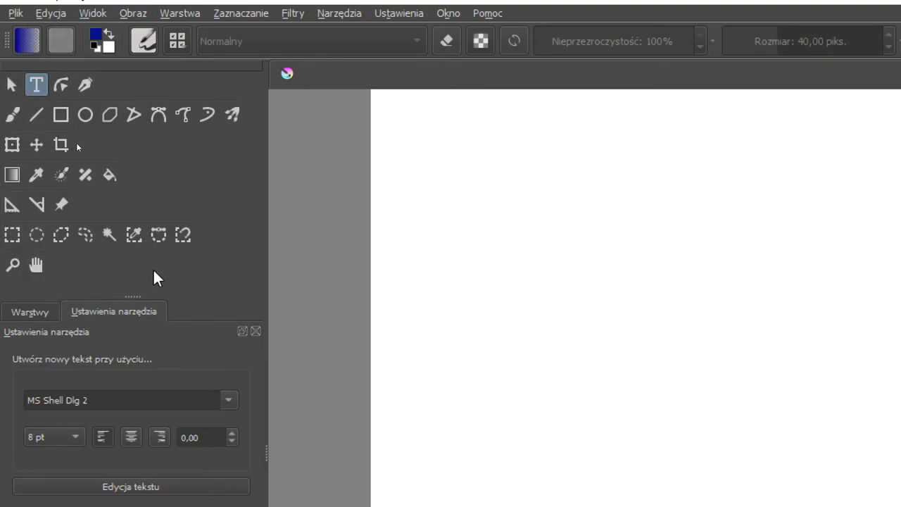
pyautogui.click(30, 310)
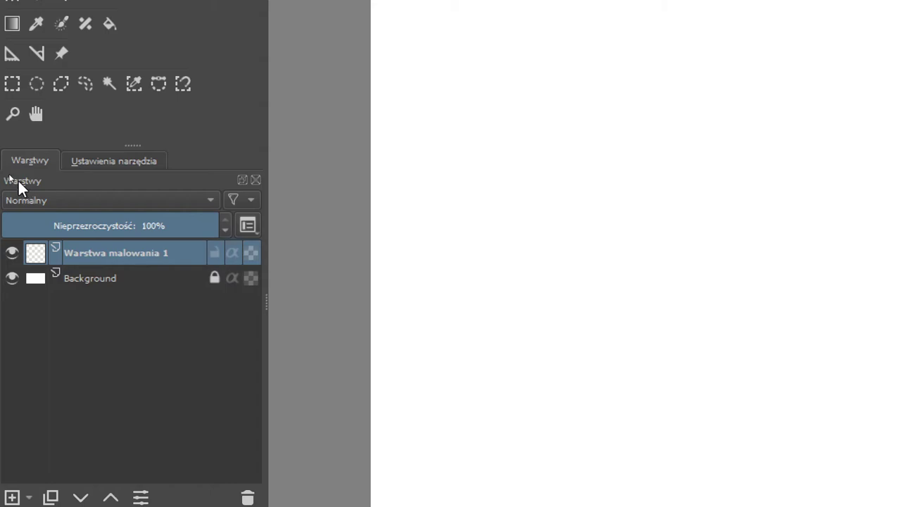
# Step: Float the Warstwy docker as its own window and reselect the Freehand Brush tool
pyautogui.moveTo(18, 179); pyautogui.dragTo(588, 133)
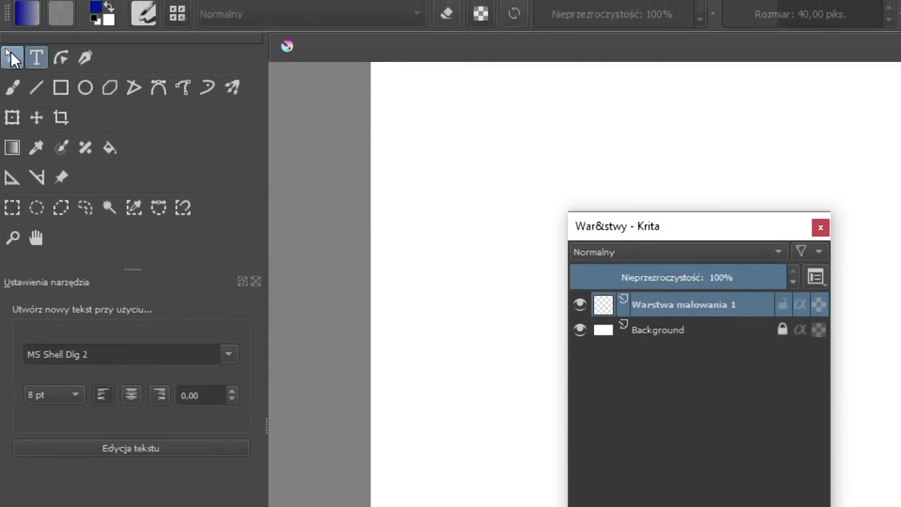
pyautogui.click(12, 59)
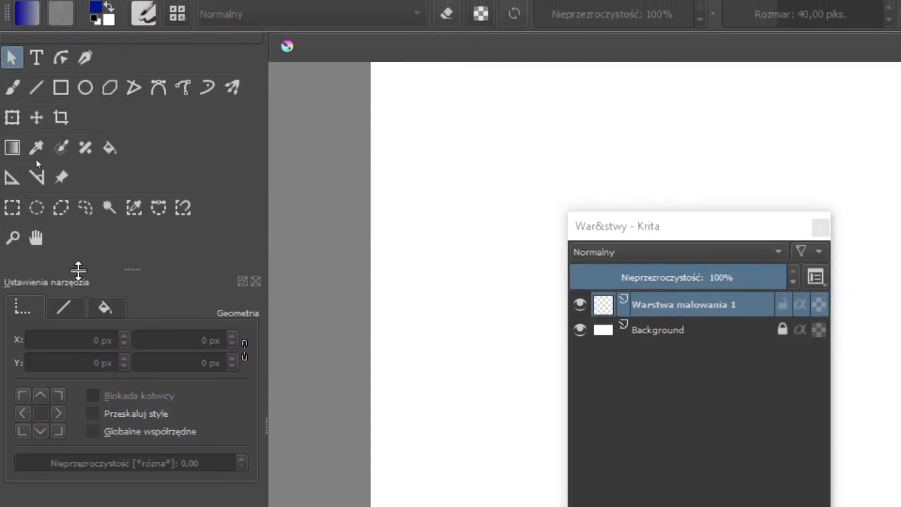
pyautogui.click(12, 87)
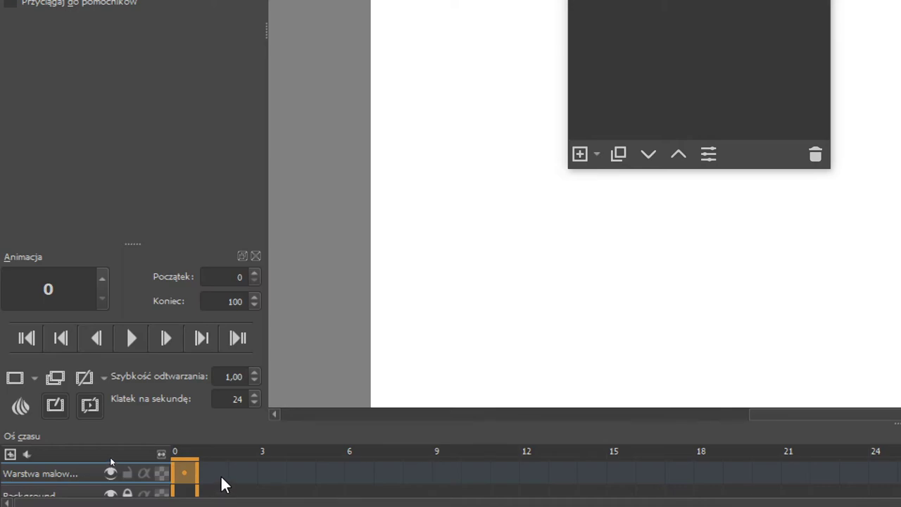
# Step: Move the keyframe to frame 3, float the Animation docker, and shift both floating panels right
pyautogui.moveTo(222, 488)
pyautogui.mouseDown()
pyautogui.moveTo(317, 485)
pyautogui.moveTo(187, 477)
pyautogui.mouseUp()
pyautogui.moveTo(45, 252)
pyautogui.mouseDown()
pyautogui.moveTo(293, 223)
pyautogui.moveTo(497, 227)
pyautogui.mouseUp()
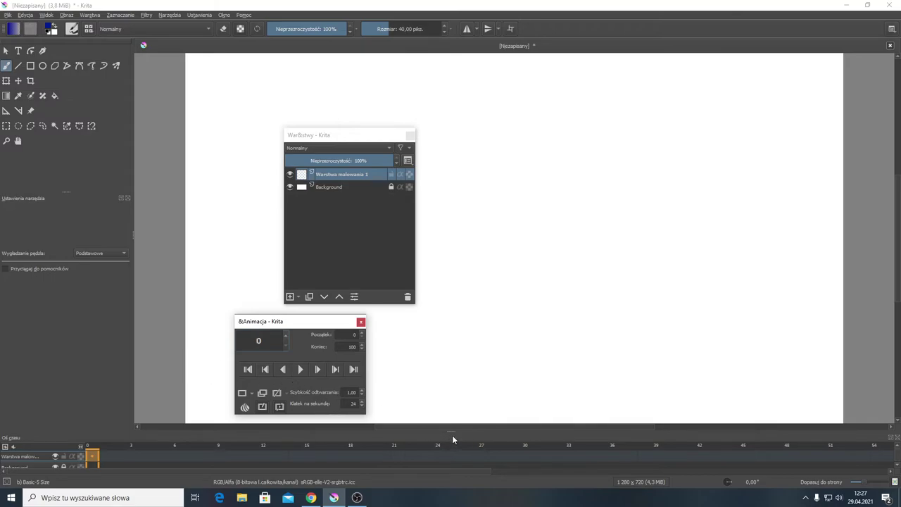
pyautogui.moveTo(371, 137); pyautogui.dragTo(601, 92)
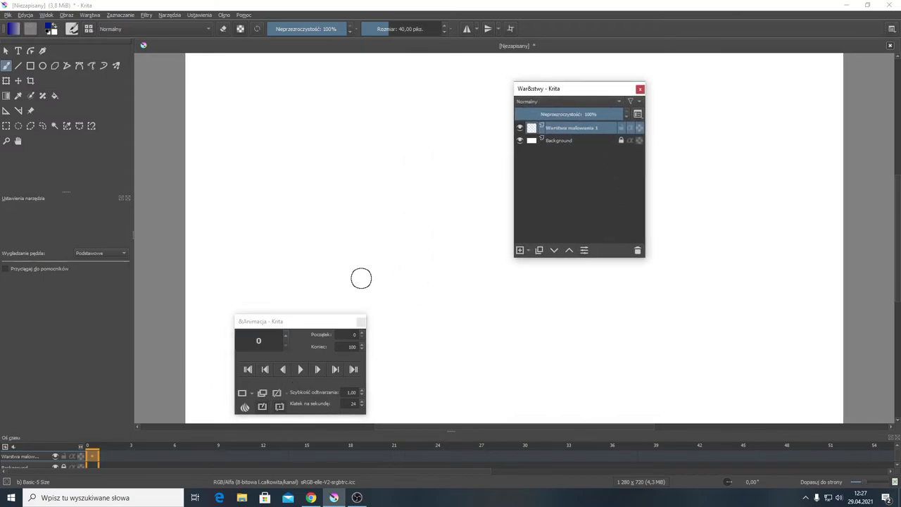
pyautogui.moveTo(321, 323); pyautogui.dragTo(754, 273)
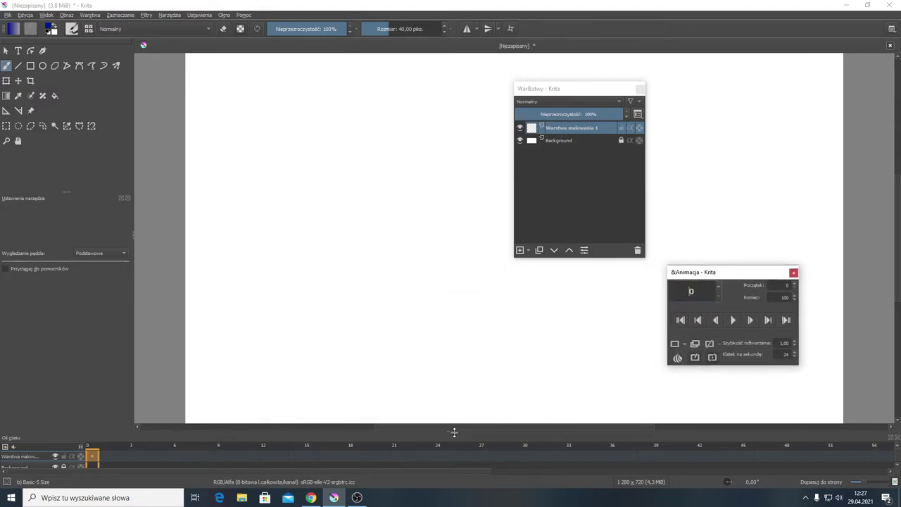
# Step: Enlarge the timeline and fine-tune the Layers and Animation panel positions on the right
pyautogui.moveTo(452, 434); pyautogui.dragTo(454, 393)
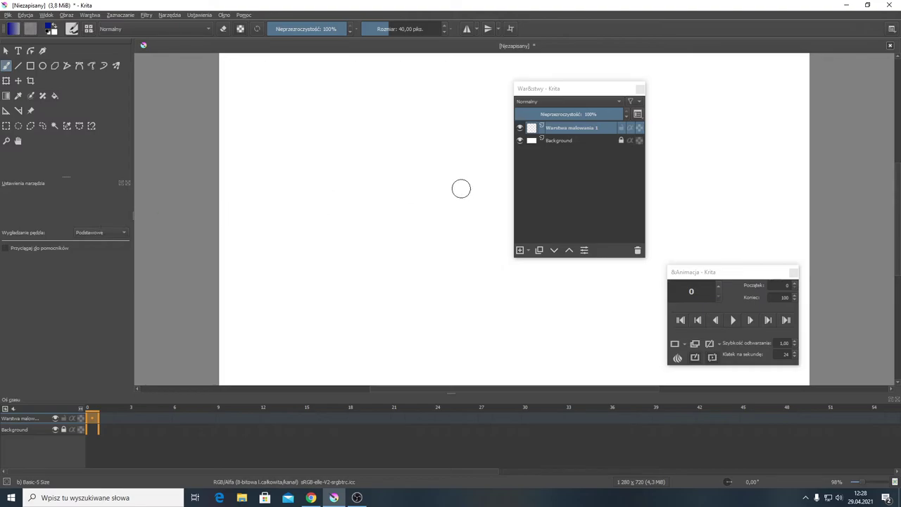
pyautogui.moveTo(589, 92); pyautogui.dragTo(705, 78)
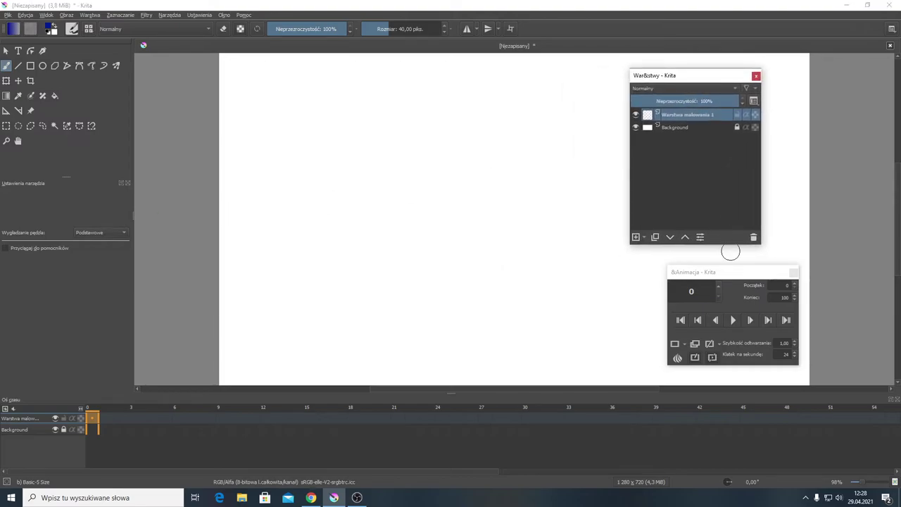
pyautogui.moveTo(732, 272); pyautogui.dragTo(673, 274)
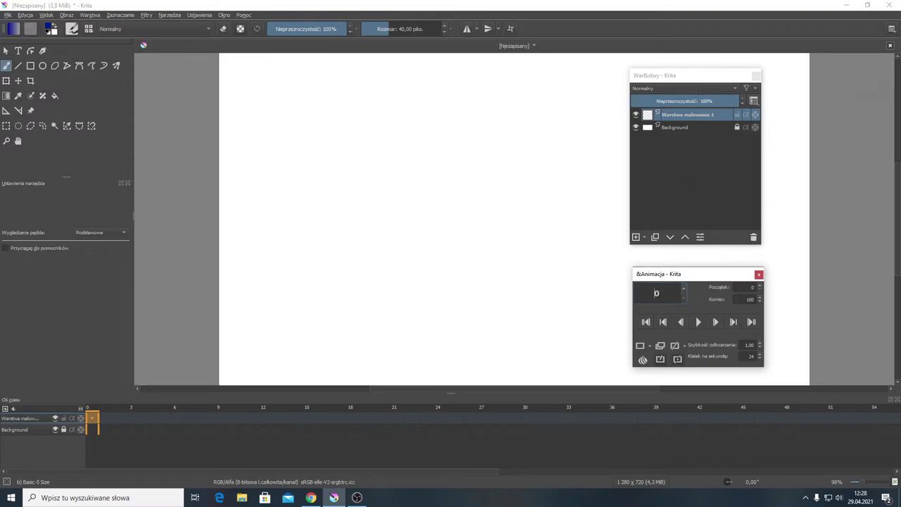
# Step: Dock the Warstwy window at the right edge and move the floating Animation window over the canvas
pyautogui.click(688, 77)
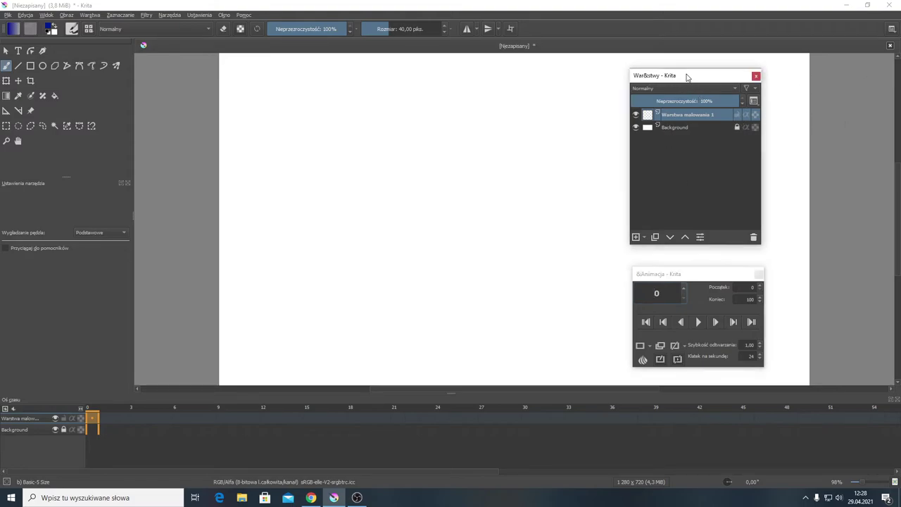
pyautogui.moveTo(687, 77); pyautogui.dragTo(878, 107)
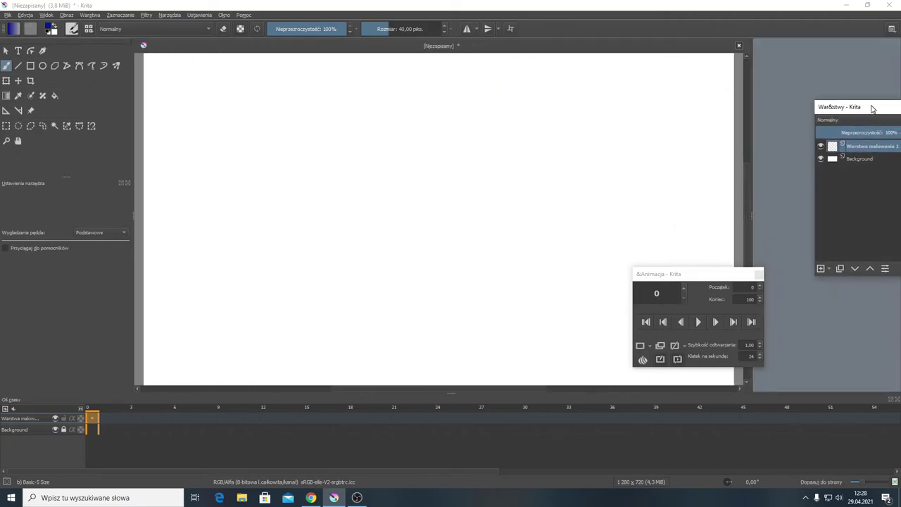
pyautogui.moveTo(879, 107)
pyautogui.mouseDown()
pyautogui.moveTo(852, 103)
pyautogui.moveTo(890, 105)
pyautogui.mouseUp()
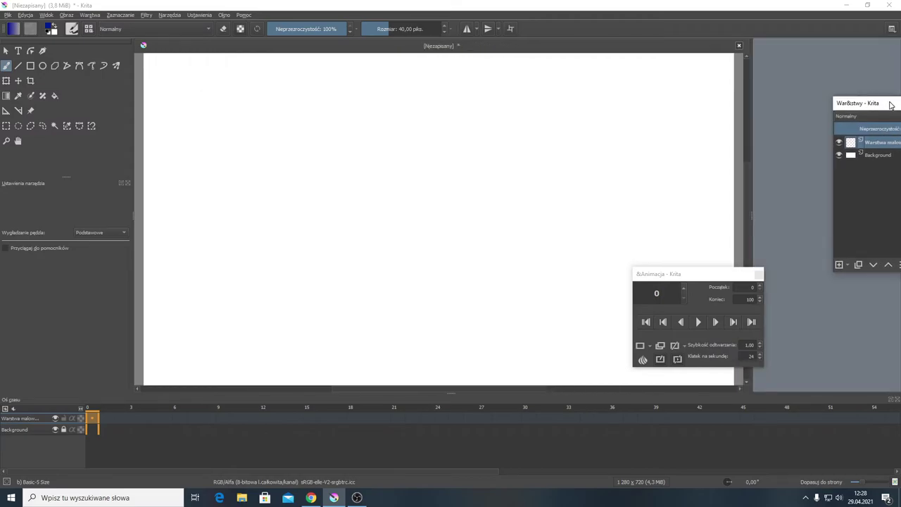
pyautogui.moveTo(890, 104); pyautogui.dragTo(891, 104)
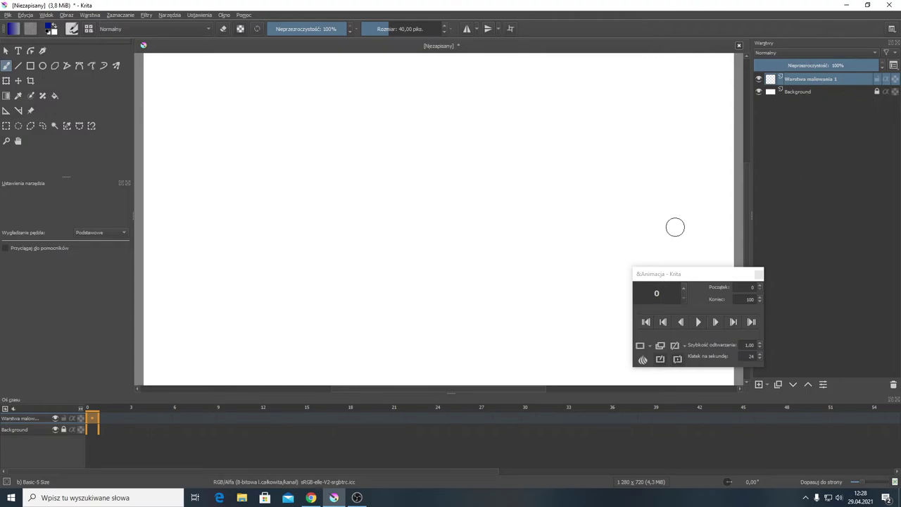
pyautogui.moveTo(708, 279)
pyautogui.mouseDown()
pyautogui.moveTo(556, 221)
pyautogui.moveTo(834, 212)
pyautogui.mouseUp()
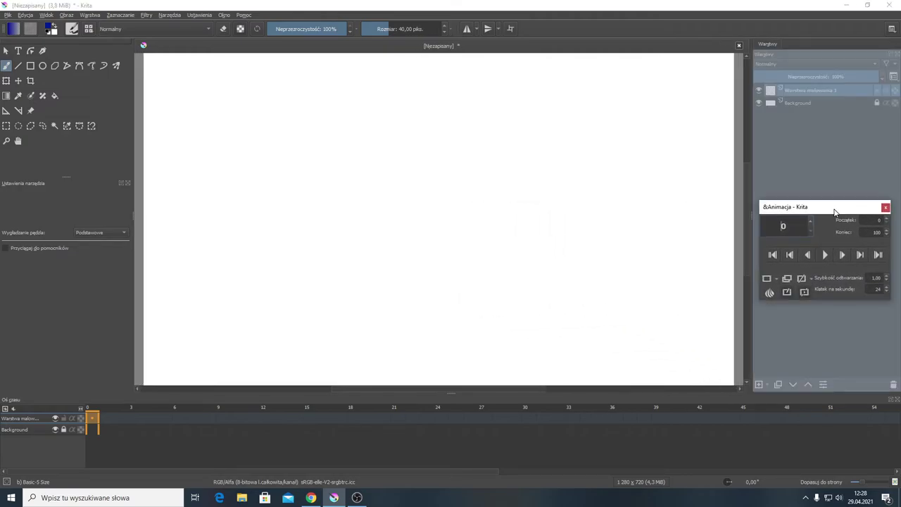
# Step: Dock Animacja beneath Layers and resize the side panels to widen the canvas
pyautogui.moveTo(835, 212)
pyautogui.mouseDown()
pyautogui.moveTo(636, 211)
pyautogui.moveTo(834, 217)
pyautogui.moveTo(837, 352)
pyautogui.mouseUp()
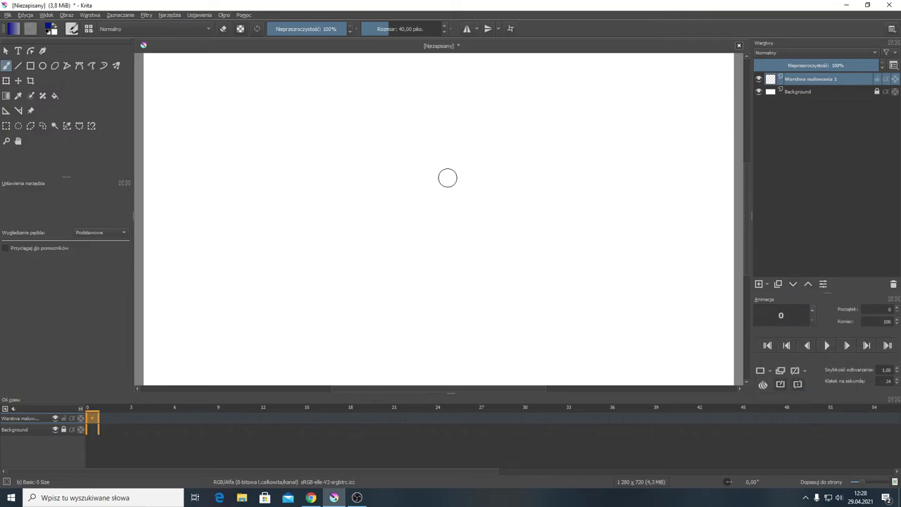
pyautogui.moveTo(830, 293); pyautogui.dragTo(825, 278)
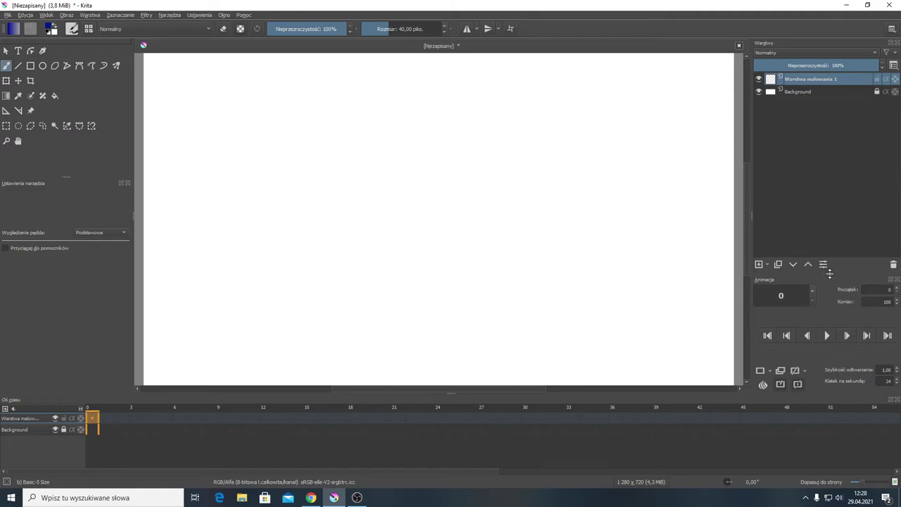
pyautogui.moveTo(751, 215); pyautogui.dragTo(767, 216)
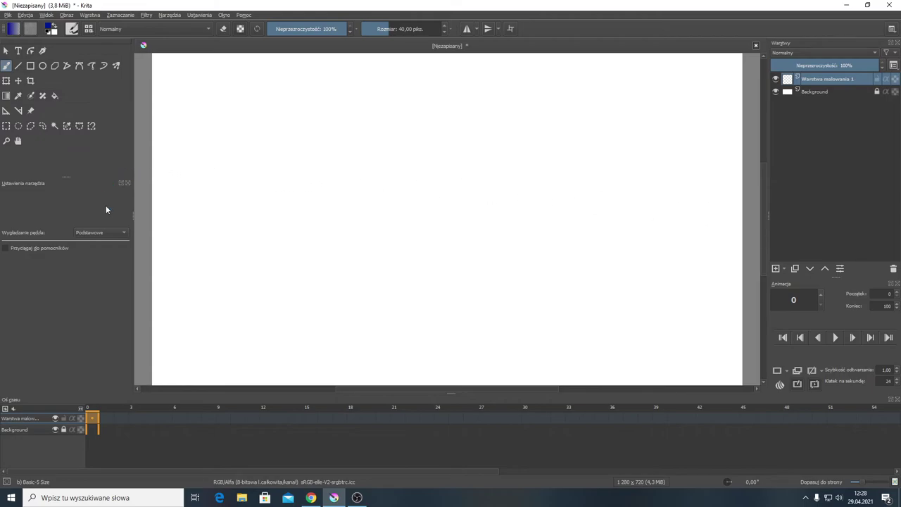
pyautogui.moveTo(65, 177); pyautogui.dragTo(65, 180)
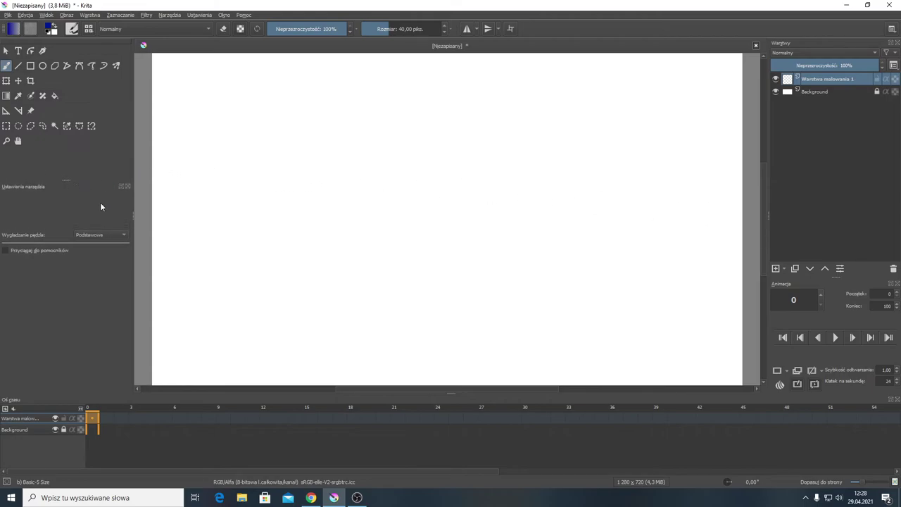
pyautogui.moveTo(132, 215); pyautogui.dragTo(126, 214)
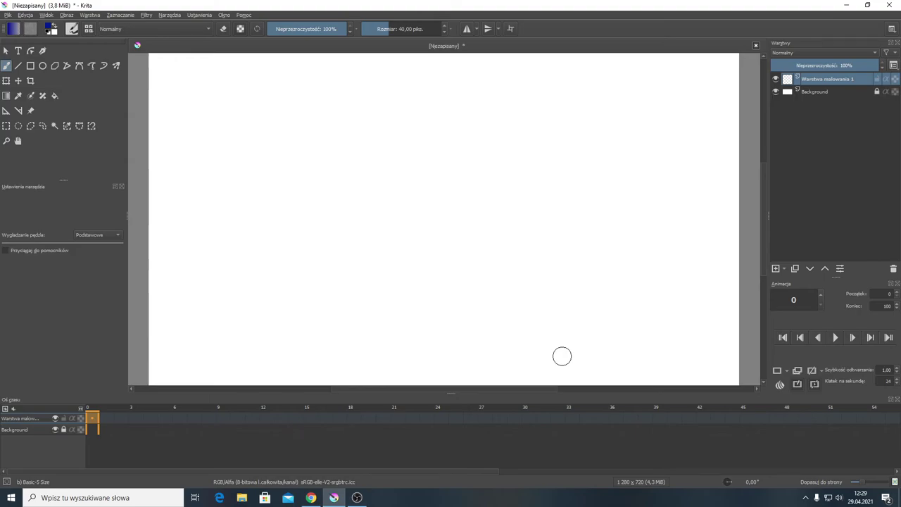
# Step: Open the Ustawienia menu in Krita's menu bar
pyautogui.click(200, 15)
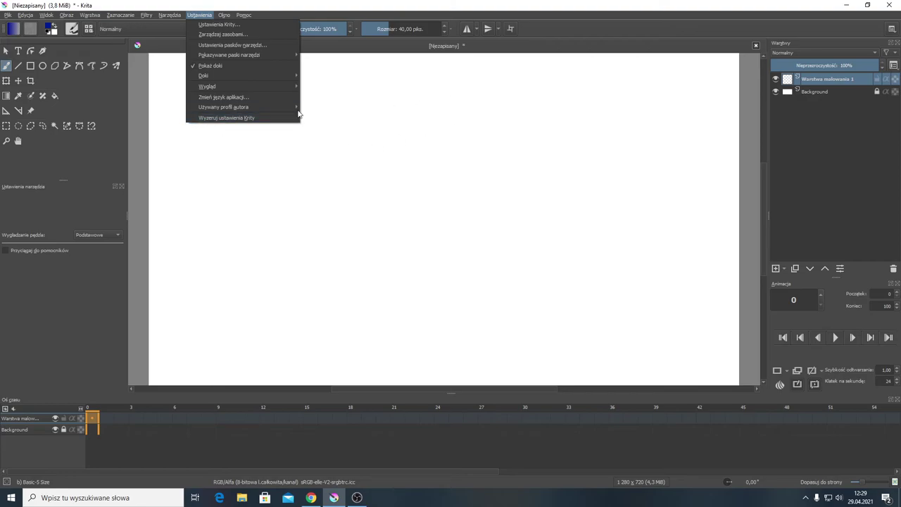
# Step: Save the current Layers, Animation and timeline arrangement as a window layout named 'animacja'
pyautogui.click(592, 30)
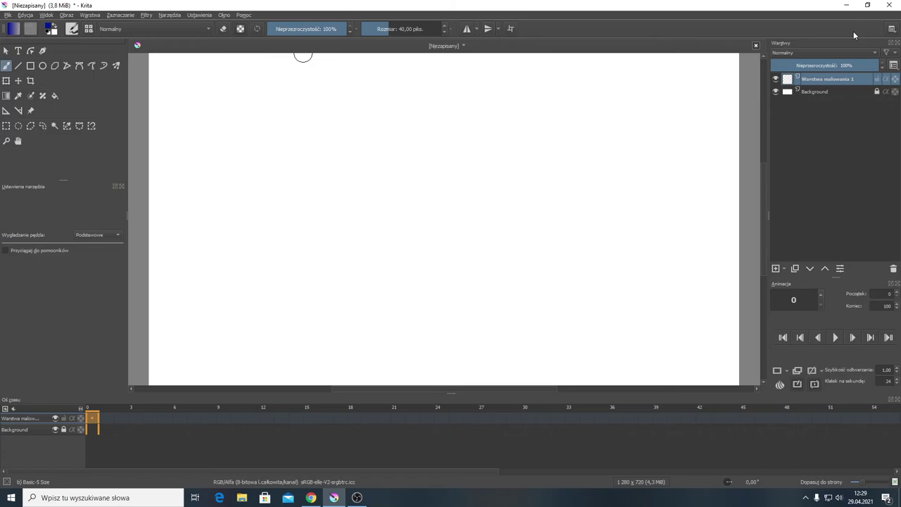
pyautogui.press('super+plus')
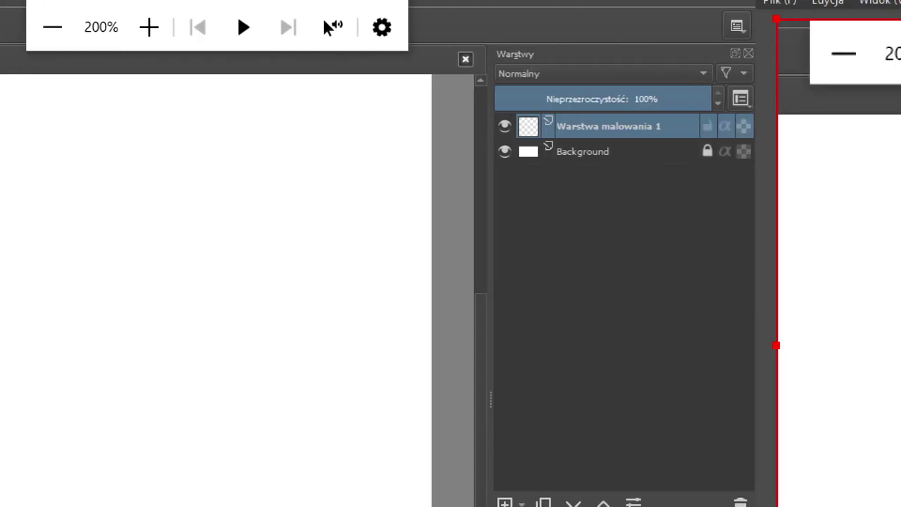
pyautogui.click(735, 28)
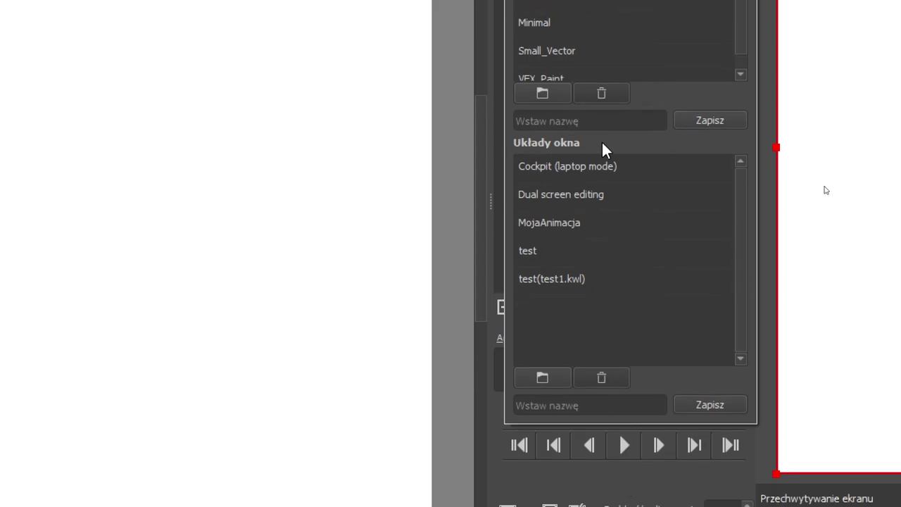
pyautogui.click(591, 405)
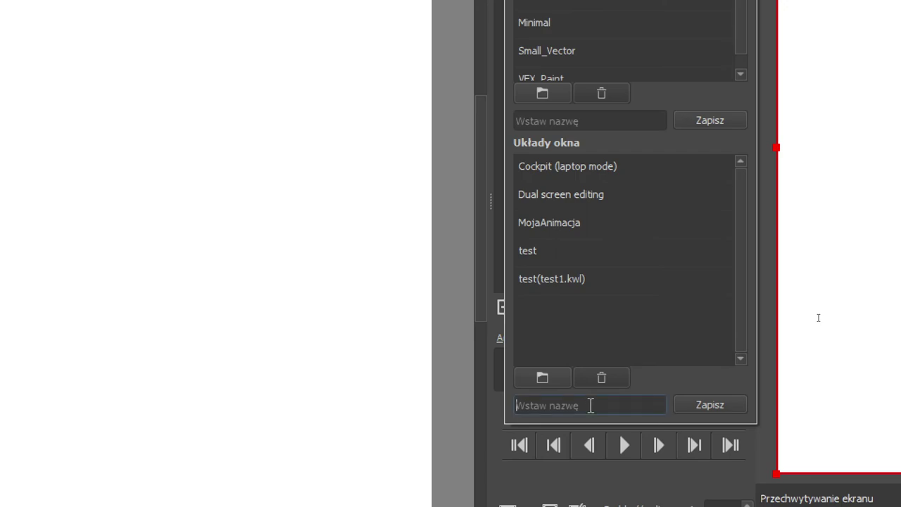
pyautogui.write('a')
pyautogui.write('nimacj')
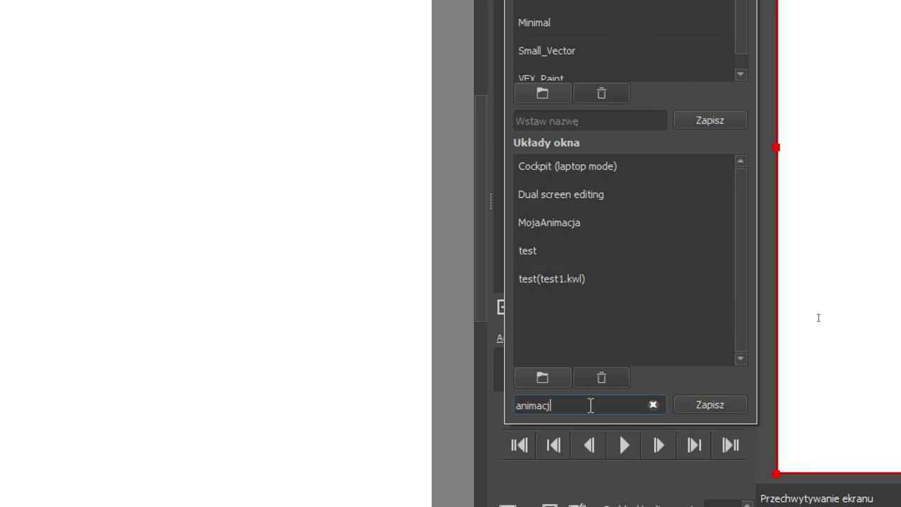
pyautogui.write('a')
pyautogui.click(717, 407)
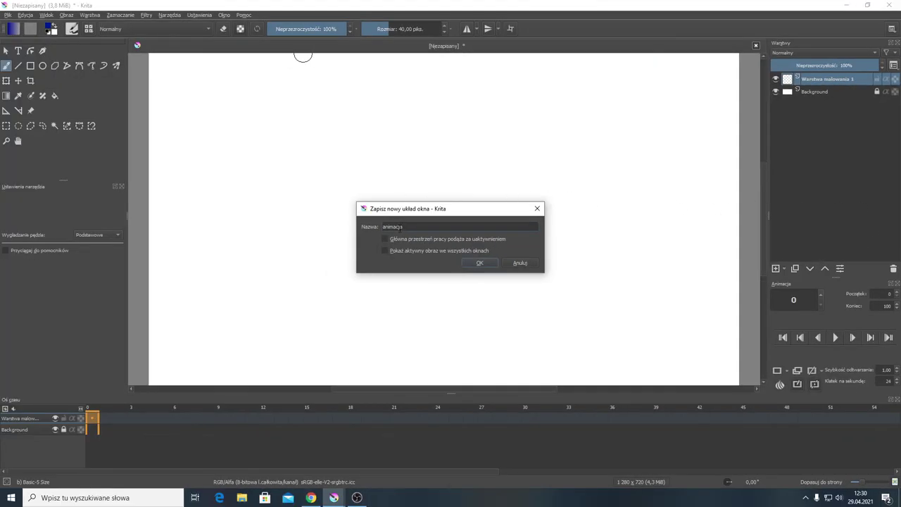
pyautogui.click(481, 265)
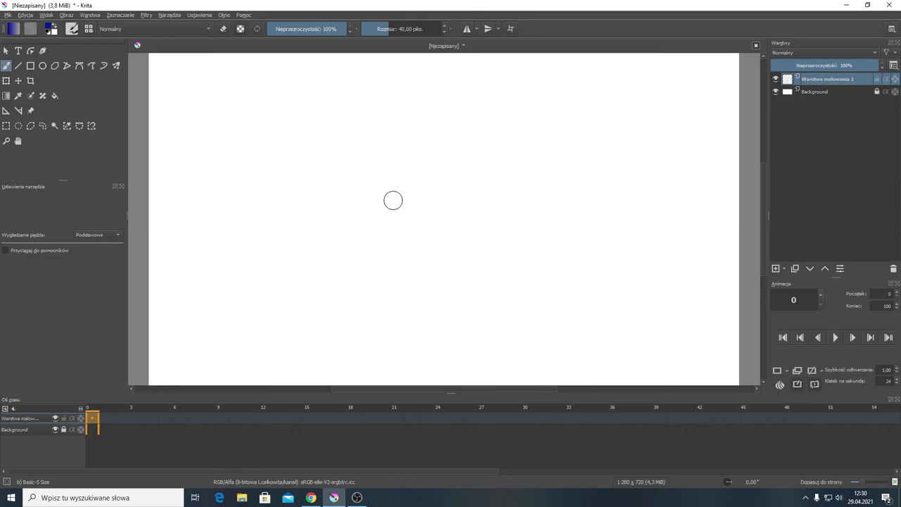
# Step: Reset all Krita settings via Wyzeruj ustawienia Krity and confirm the notices
pyautogui.click(199, 15)
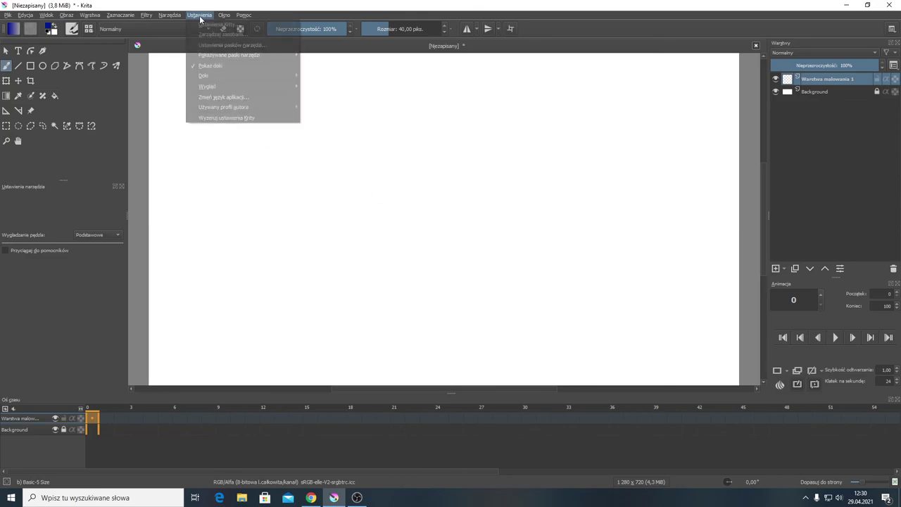
pyautogui.click(225, 118)
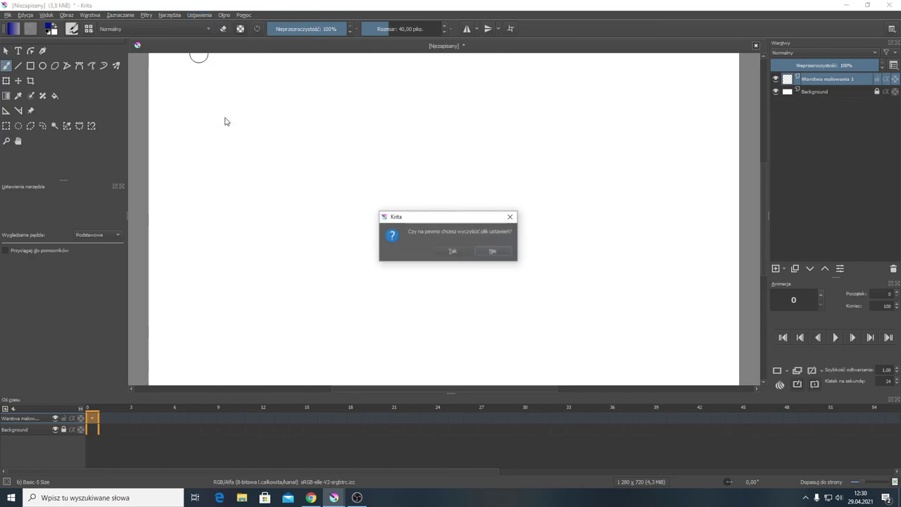
pyautogui.click(456, 252)
pyautogui.click(541, 262)
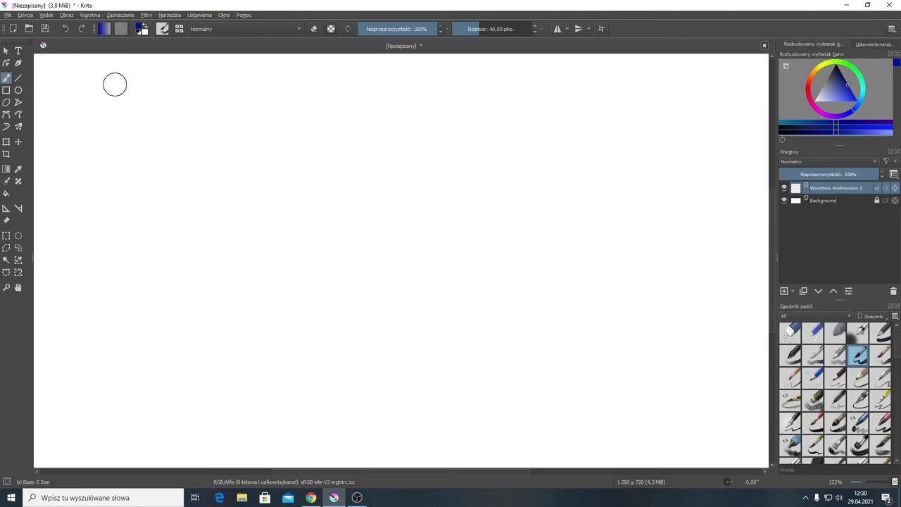
# Step: Load the saved 'animacja' window layout from the workspace chooser
pyautogui.click(224, 15)
pyautogui.moveTo(249, 43)
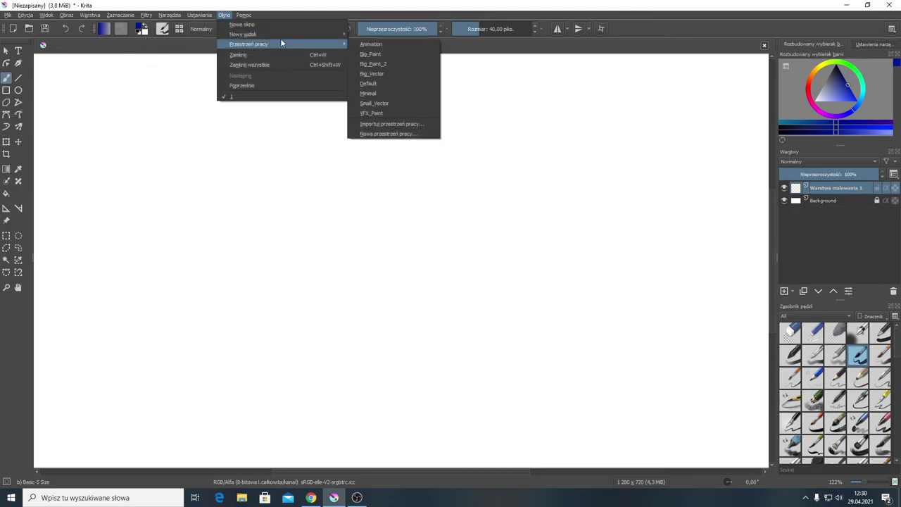
pyautogui.click(675, 30)
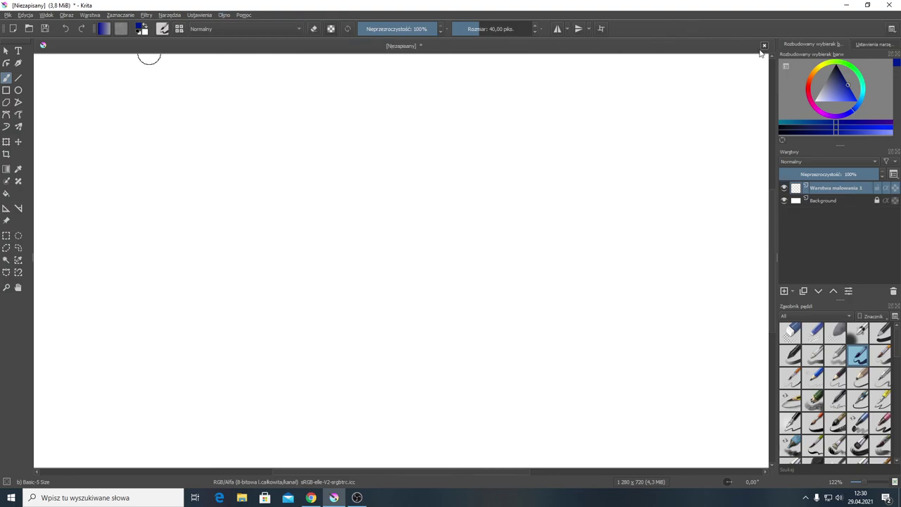
pyautogui.click(892, 29)
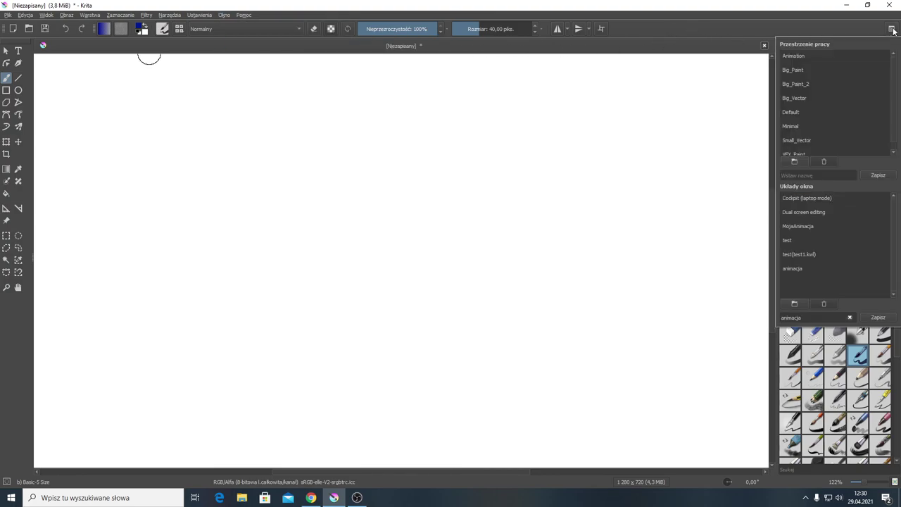
pyautogui.click(799, 269)
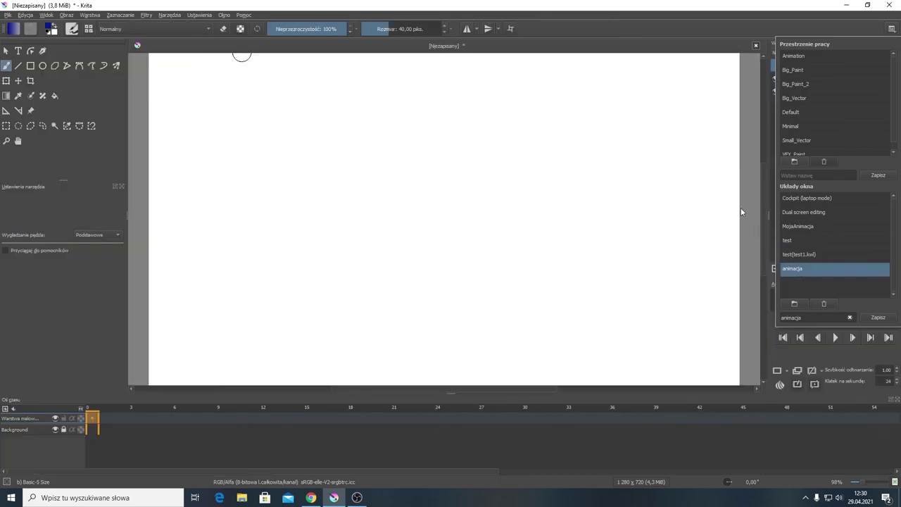
pyautogui.click(568, 141)
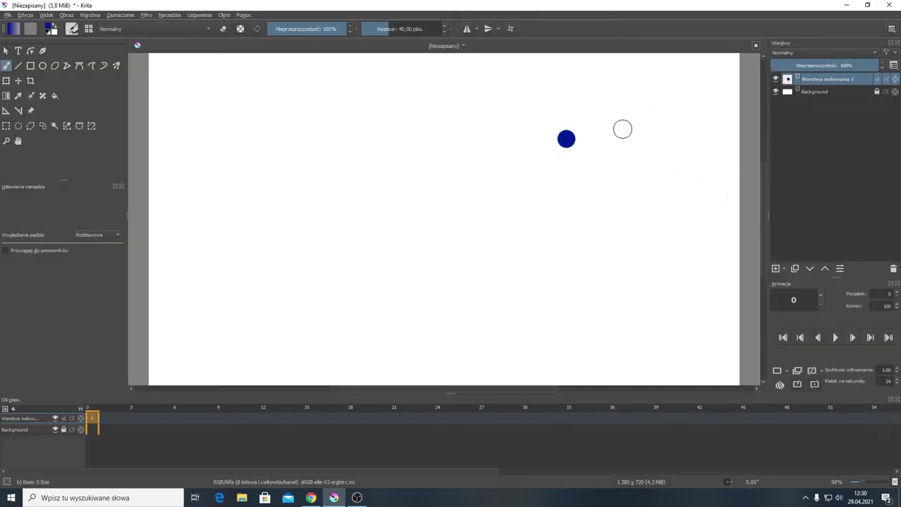
# Step: Undo the accidental blue brush dab on the canvas
pyautogui.hotkey('ctrl', 'z')
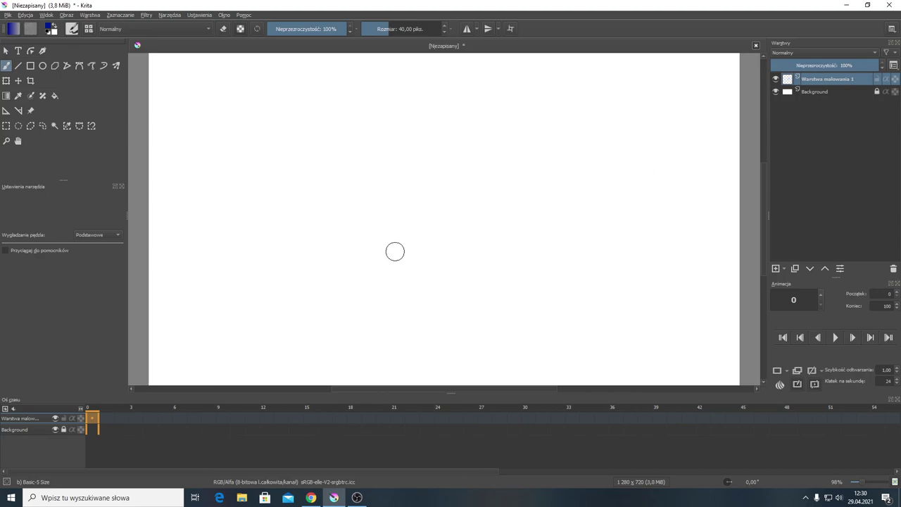